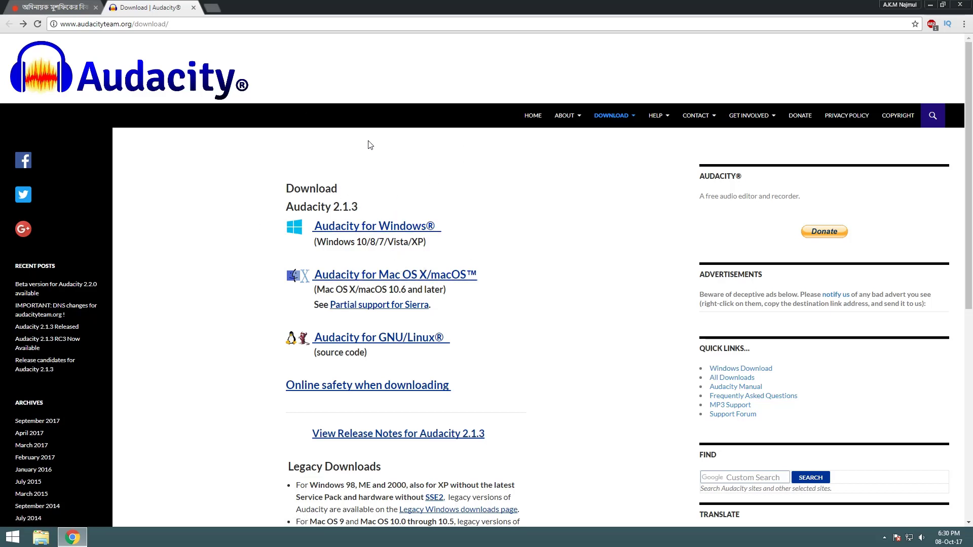
Open the Audacity for Windows download page, and switch to the installed Audacity program from the desktop.
{"action": "left_click", "coordinate": [369, 229]}
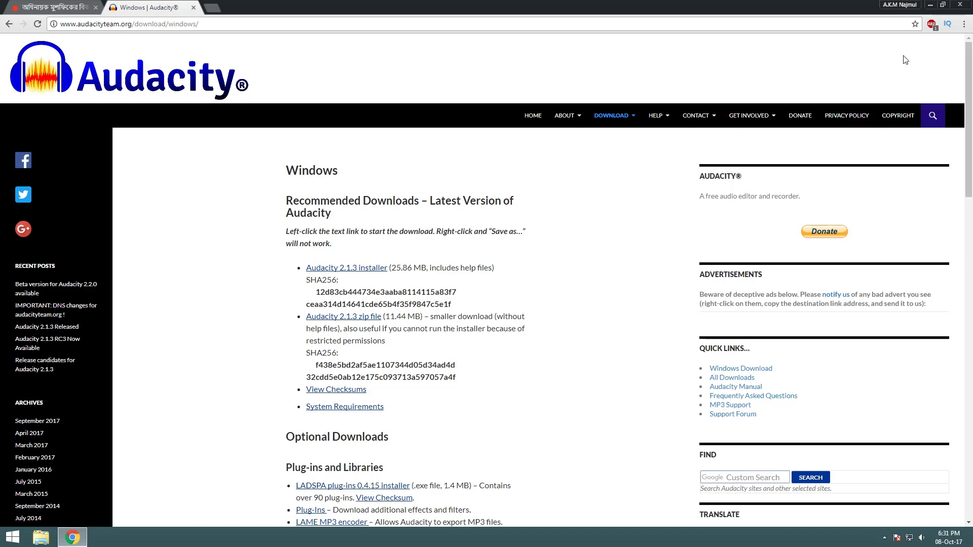
{"action": "left_click", "coordinate": [930, 5]}
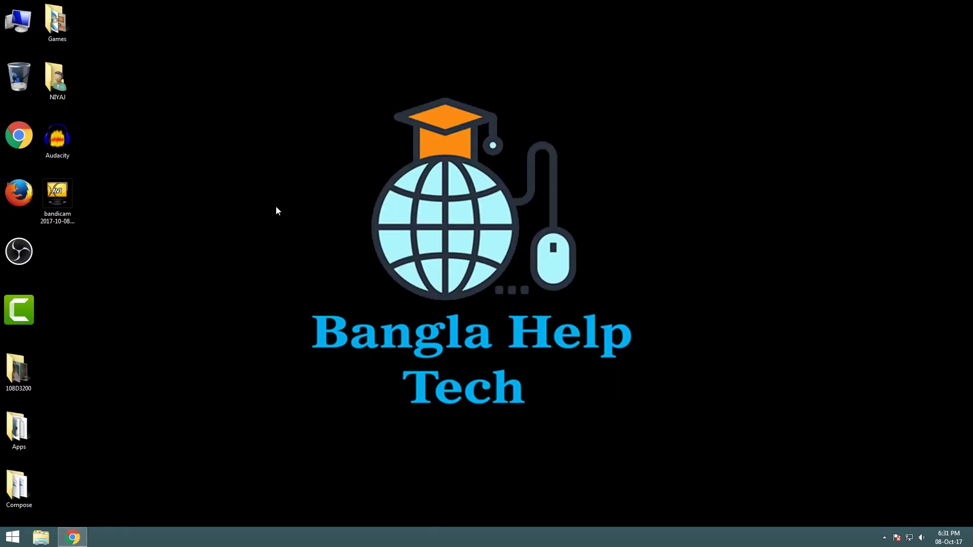
{"action": "double_click", "coordinate": [59, 145]}
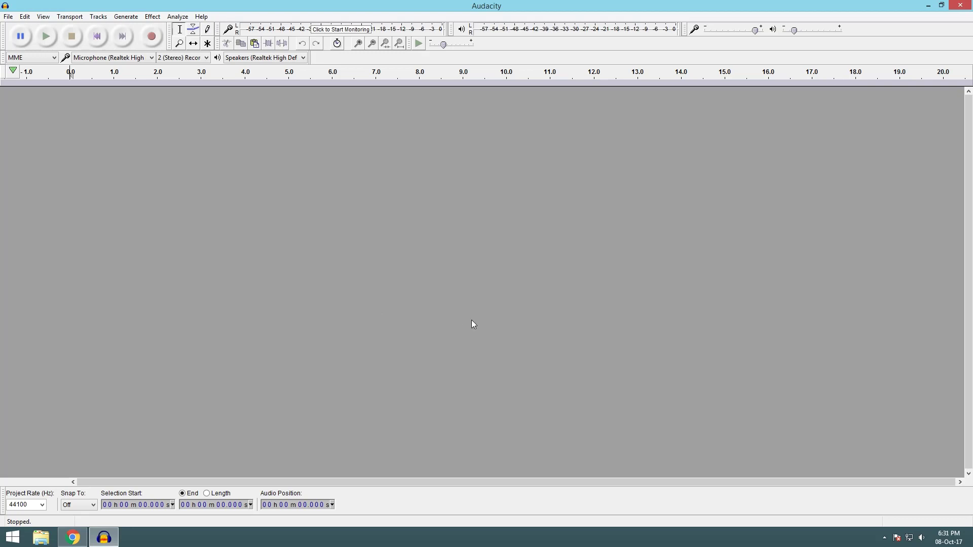
Switch to Chrome and look through the Prothom Alo cricket article for a passage to read aloud.
{"action": "left_click", "coordinate": [71, 538]}
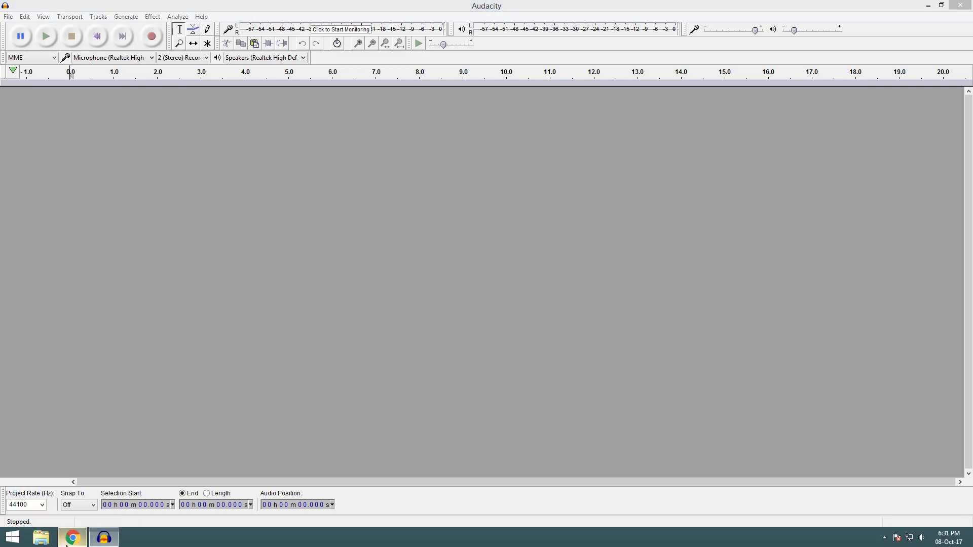
{"action": "left_click", "coordinate": [50, 7]}
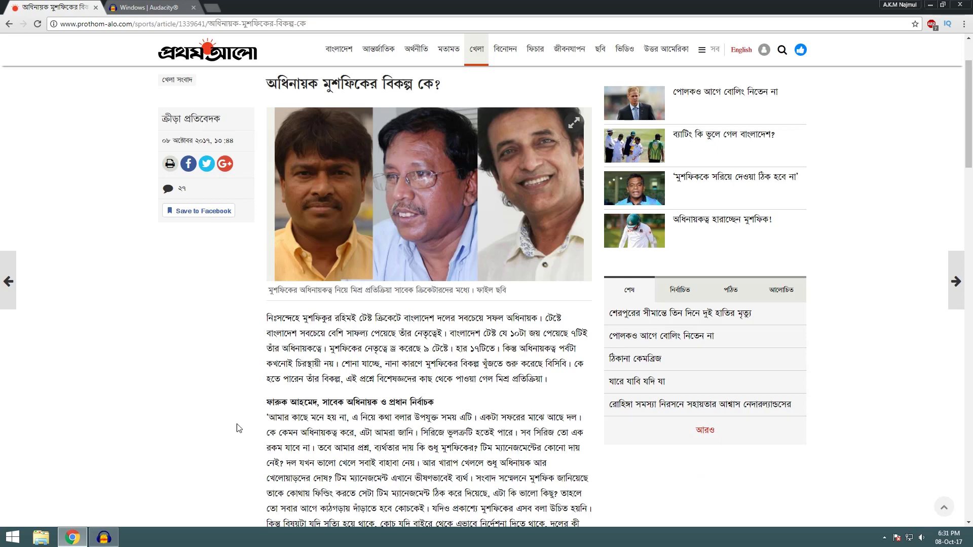
{"action": "scroll", "coordinate": [628, 442], "scroll_direction": "down", "scroll_amount": 3}
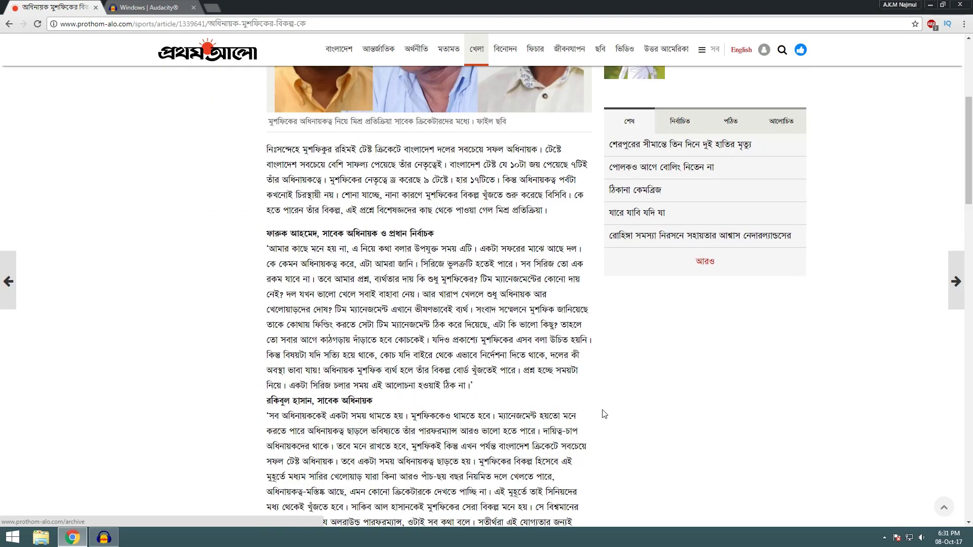
{"action": "left_click_drag", "start_coordinate": [268, 151], "coordinate": [441, 226]}
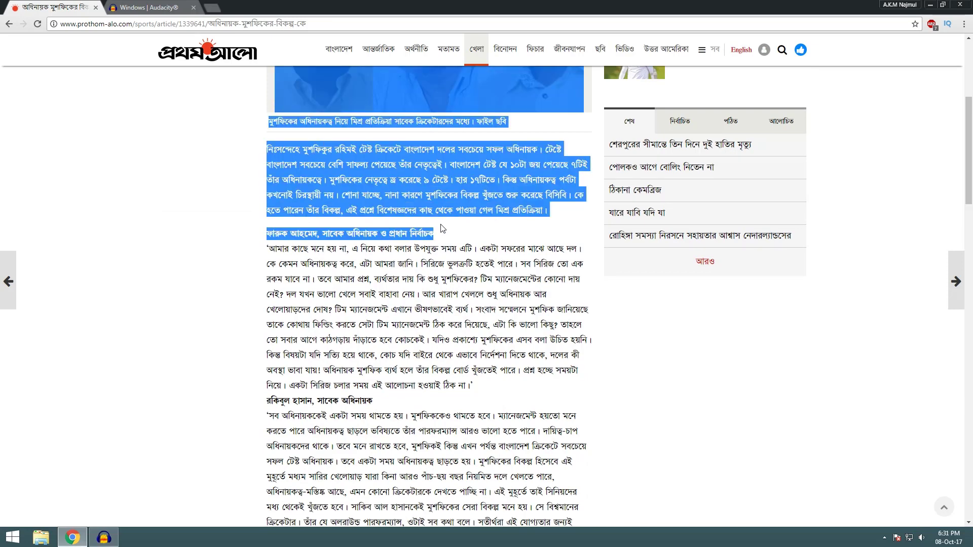
{"action": "left_click", "coordinate": [707, 405]}
{"action": "scroll", "coordinate": [689, 475], "scroll_direction": "up", "scroll_amount": 5}
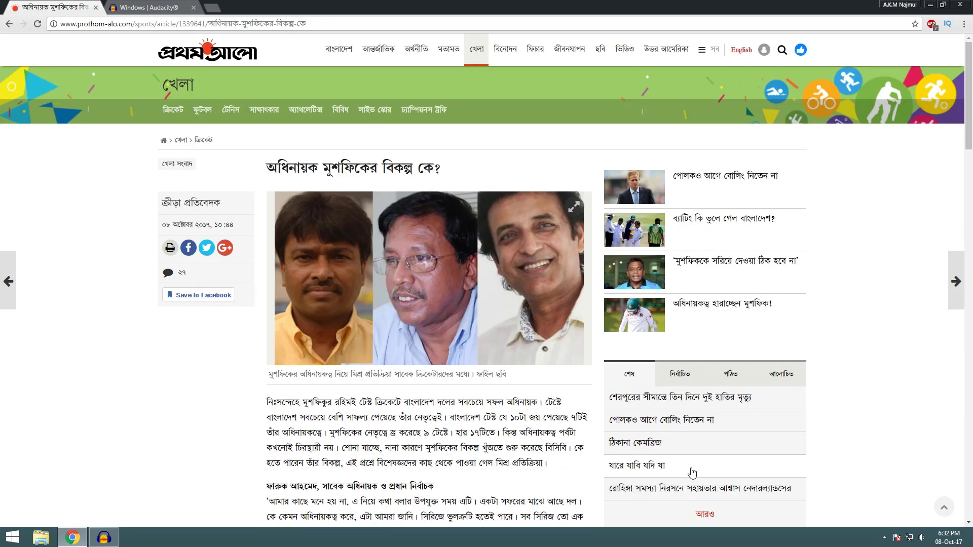
Switch to Audacity and record a voice track of about 47 seconds while reading the article in Chrome.
{"action": "left_click", "coordinate": [104, 537]}
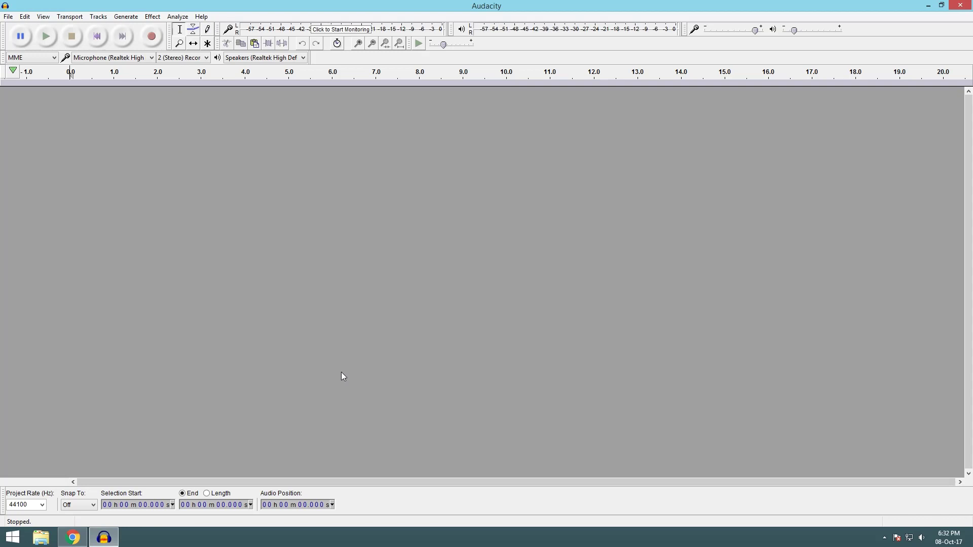
{"action": "left_click", "coordinate": [152, 36]}
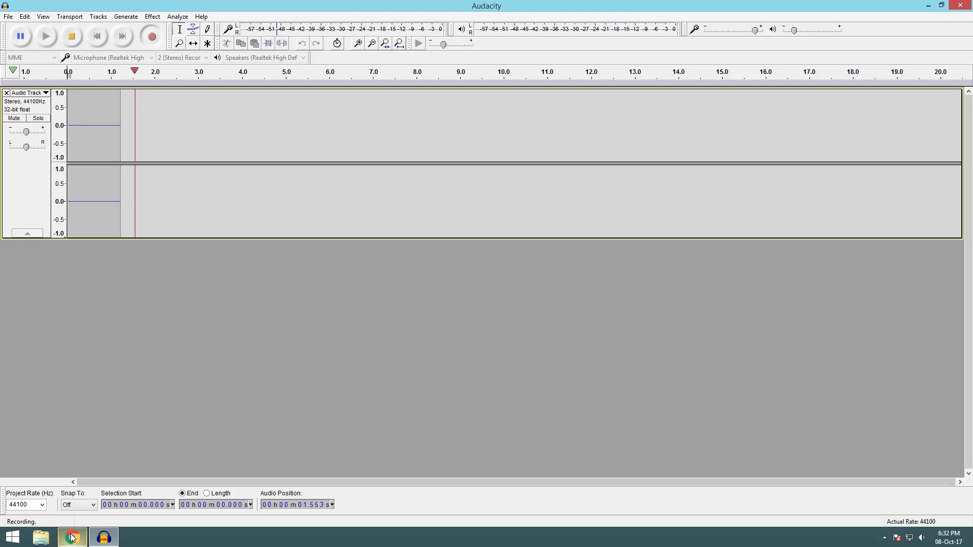
{"action": "left_click", "coordinate": [72, 537]}
{"action": "scroll", "coordinate": [259, 332], "scroll_direction": "down", "scroll_amount": 2}
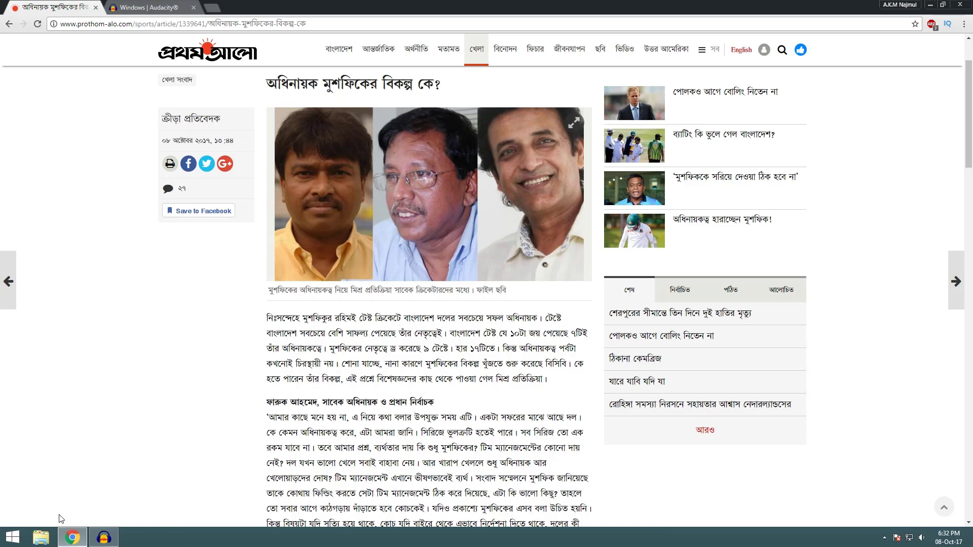
{"action": "left_click", "coordinate": [104, 538]}
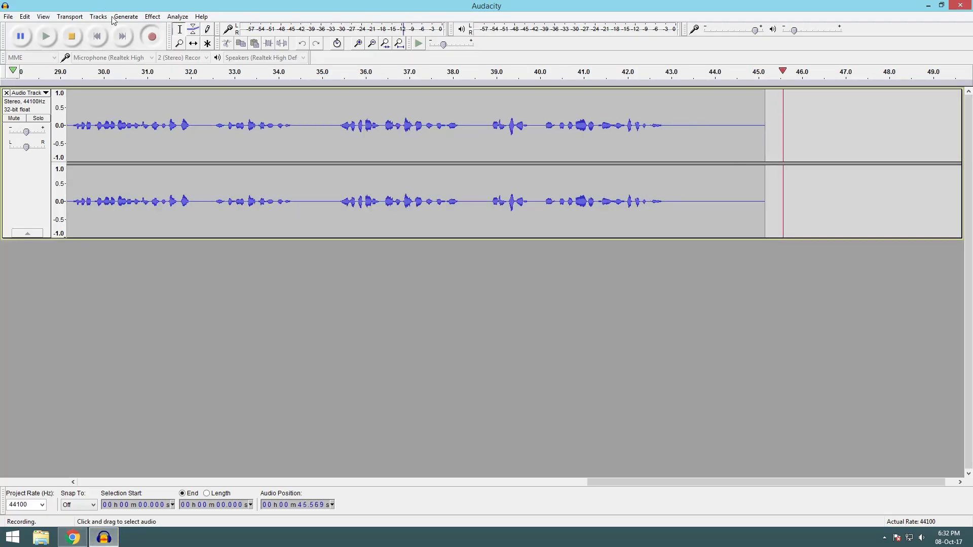
{"action": "left_click", "coordinate": [21, 37]}
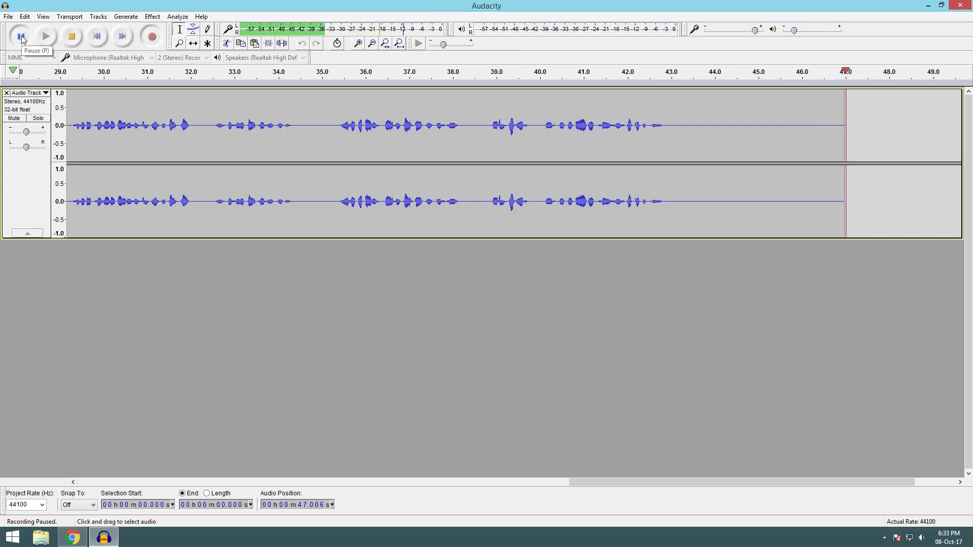
{"action": "left_click", "coordinate": [72, 37]}
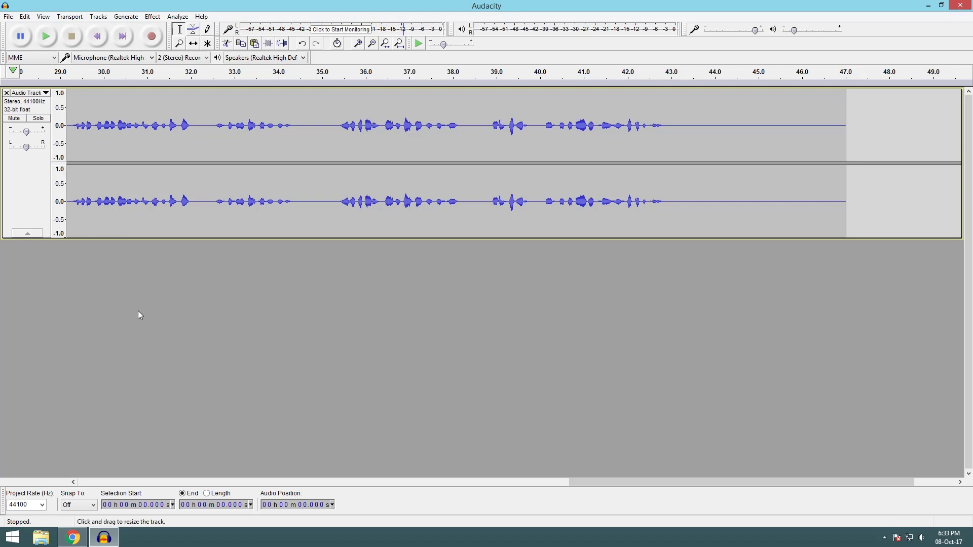
Cut the silent end of the recording, from about 42.9 s to 47 s.
{"action": "left_click_drag", "start_coordinate": [612, 484], "coordinate": [651, 376]}
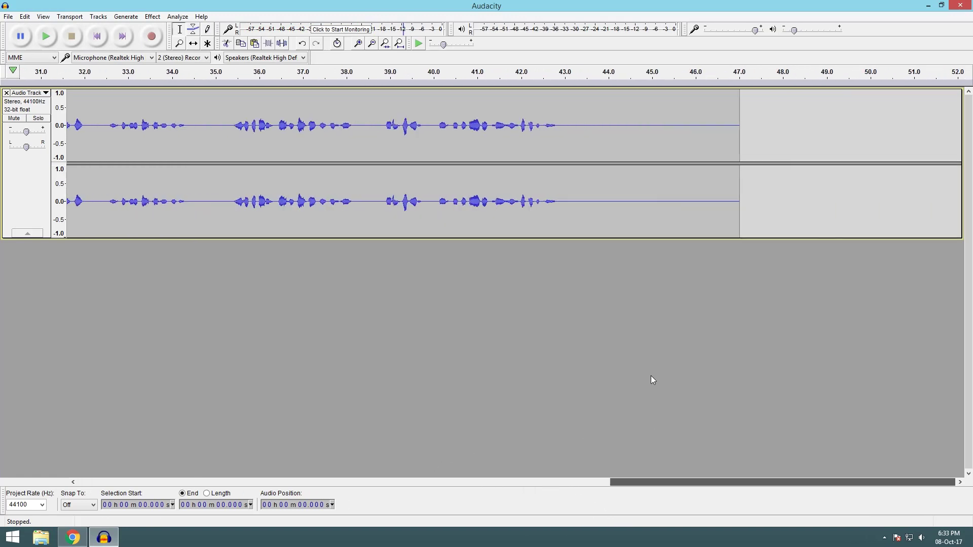
{"action": "left_click", "coordinate": [560, 125]}
{"action": "left_click_drag", "start_coordinate": [560, 125], "coordinate": [740, 137]}
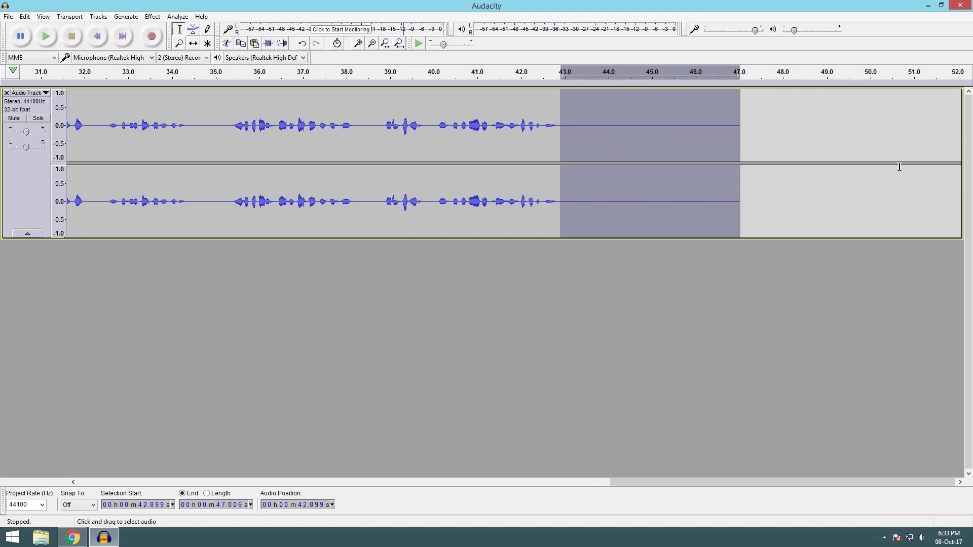
{"action": "left_click", "coordinate": [226, 44]}
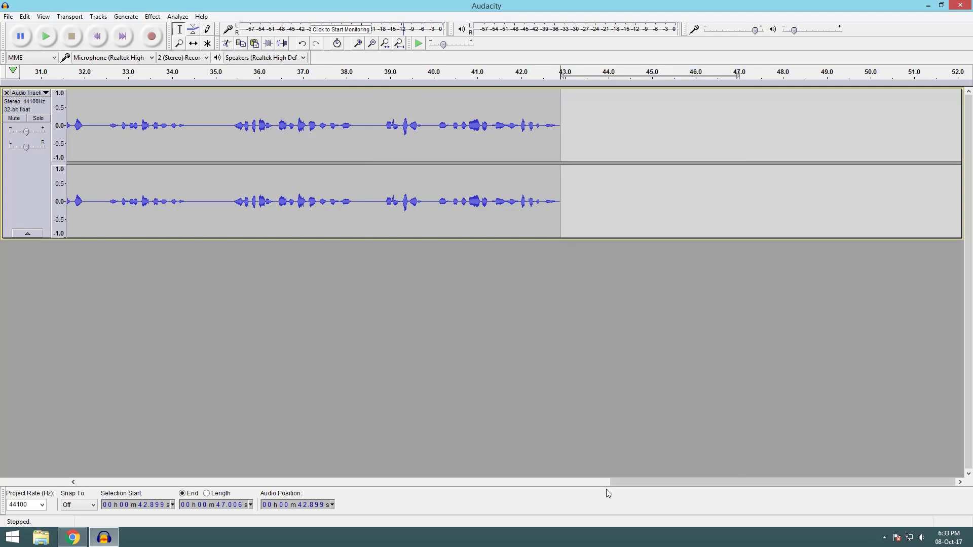
Cut the silence before the first words, from about 0.06 s to 3.9 s.
{"action": "left_click_drag", "start_coordinate": [622, 485], "coordinate": [41, 386]}
{"action": "left_click_drag", "start_coordinate": [699, 486], "coordinate": [82, 424]}
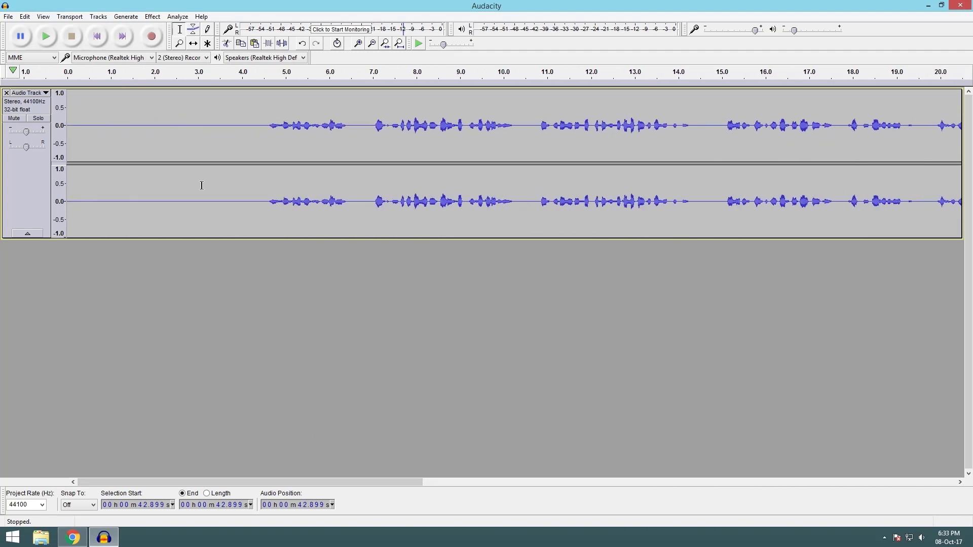
{"action": "mouse_move", "coordinate": [68, 127]}
{"action": "left_mouse_down"}
{"action": "mouse_move", "coordinate": [255, 142]}
{"action": "mouse_move", "coordinate": [237, 143]}
{"action": "left_mouse_up"}
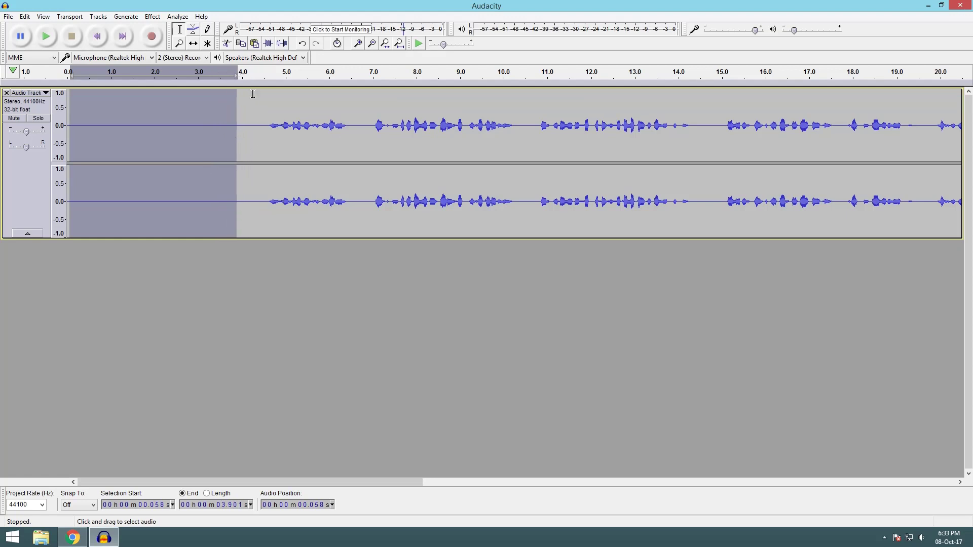
{"action": "left_click", "coordinate": [230, 43]}
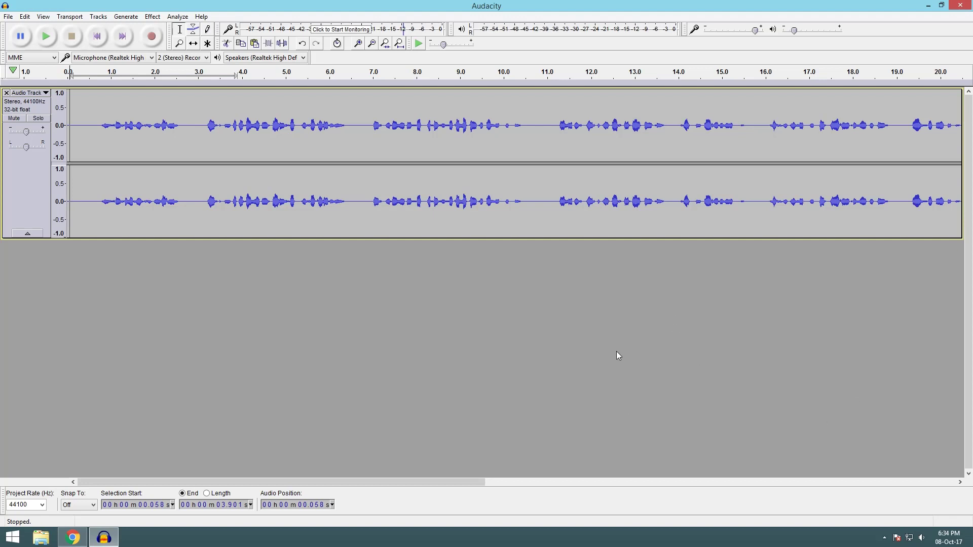
{"action": "left_click", "coordinate": [8, 17]}
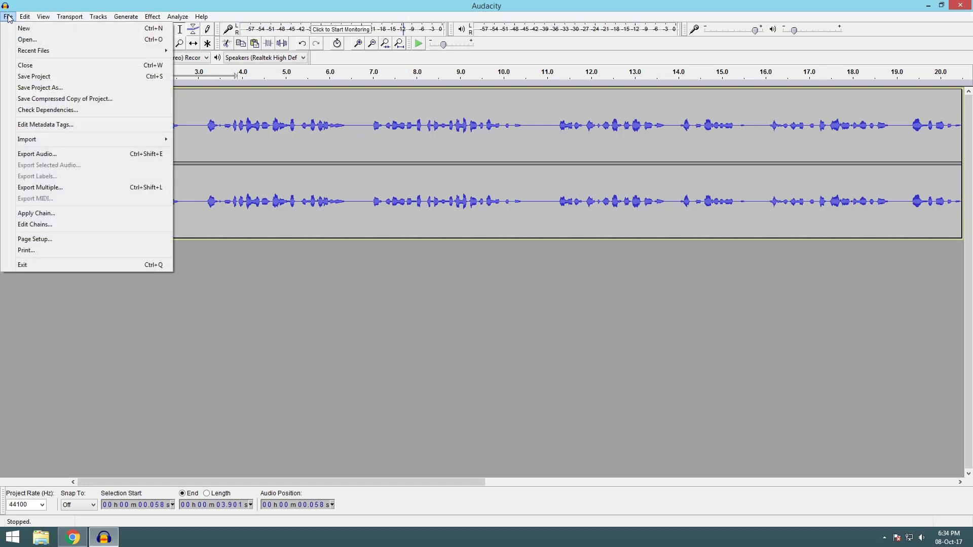
{"action": "left_click", "coordinate": [22, 40]}
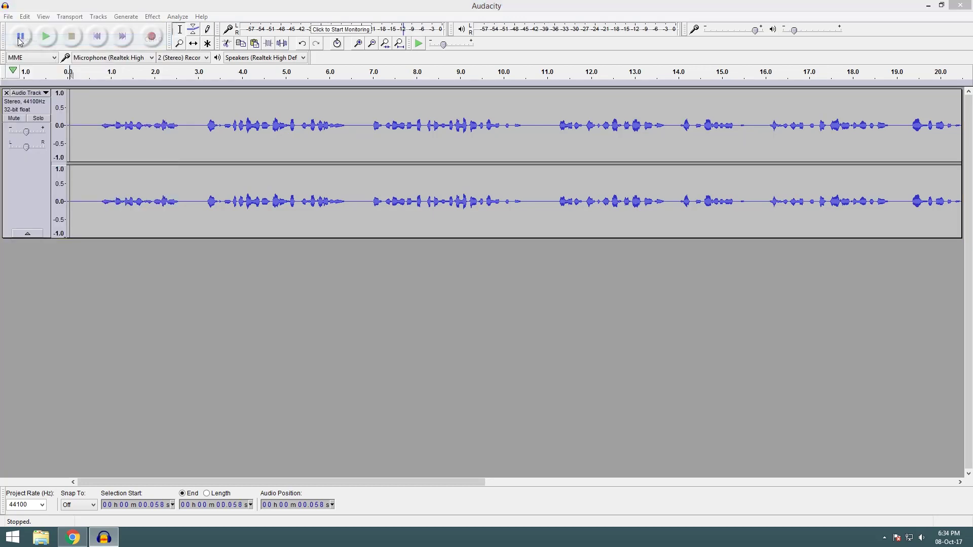
{"action": "left_click", "coordinate": [29, 102]}
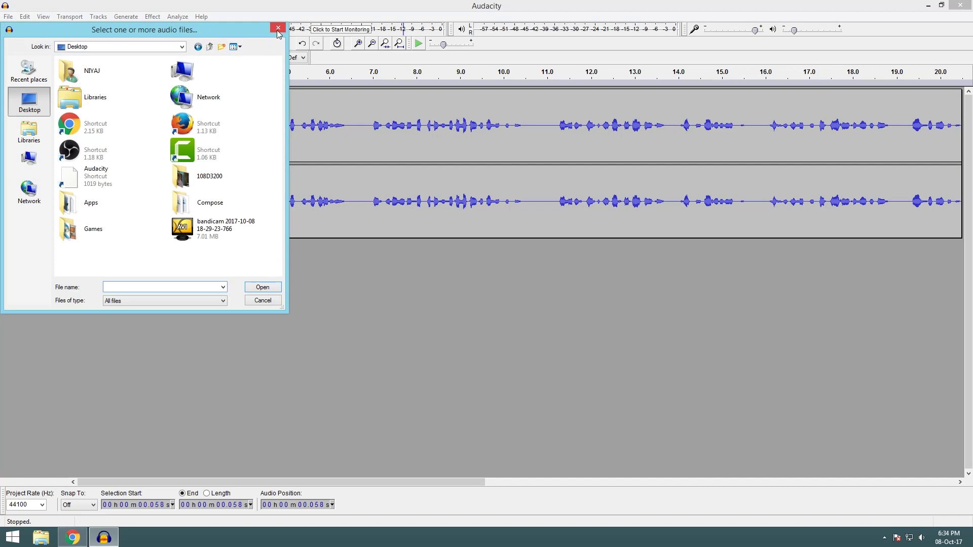
{"action": "left_click", "coordinate": [277, 30]}
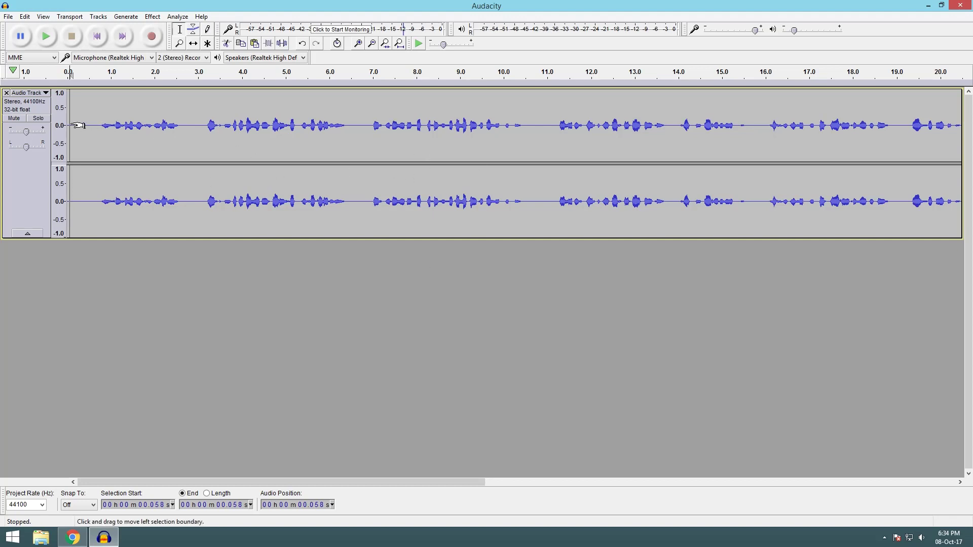
Play back the trimmed recording from about 0.72 s, just before the speech starts, and pause it after a few seconds.
{"action": "left_click_drag", "start_coordinate": [79, 127], "coordinate": [103, 130]}
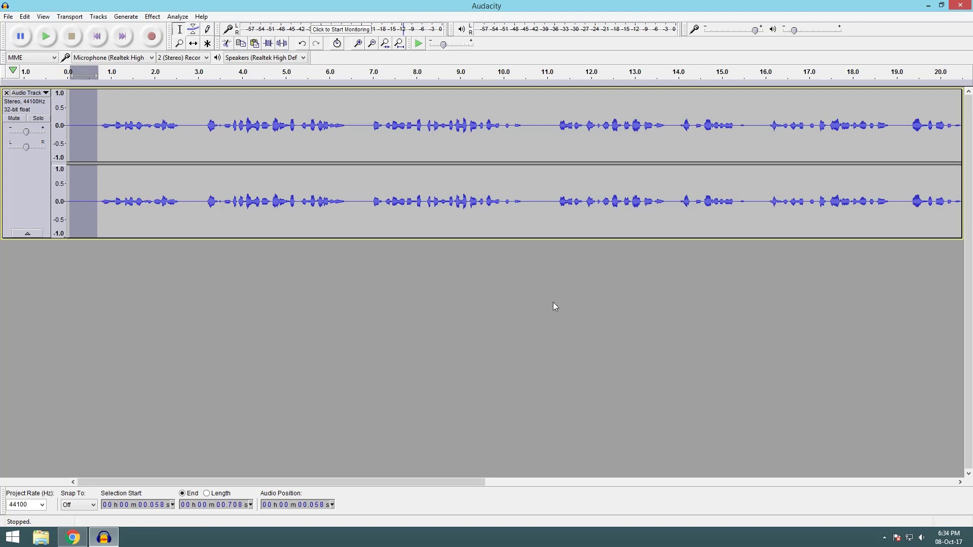
{"action": "left_click", "coordinate": [103, 147]}
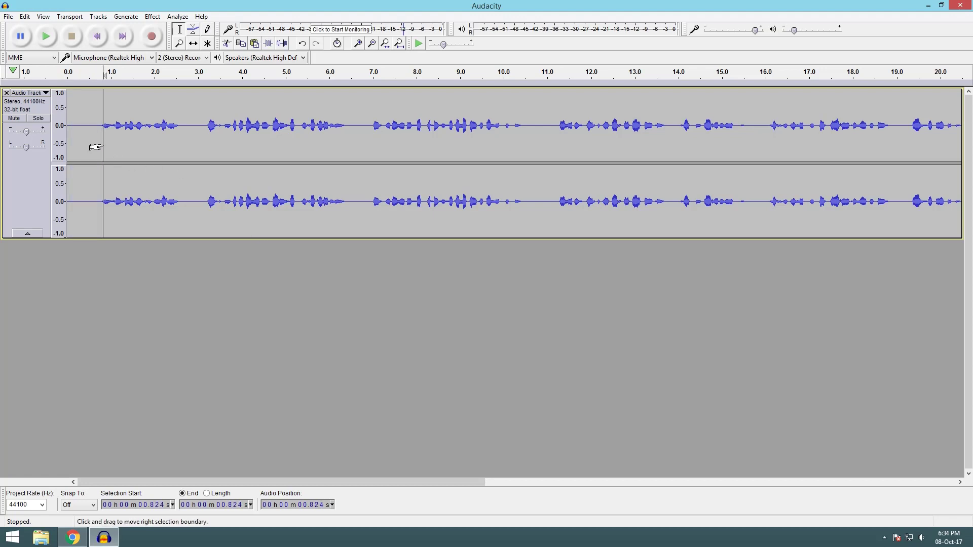
{"action": "left_click", "coordinate": [98, 147]}
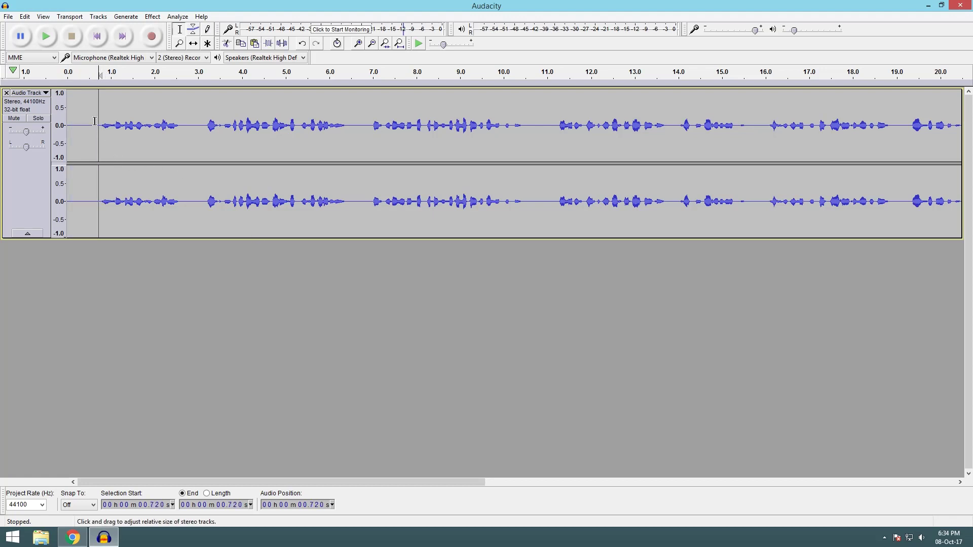
{"action": "left_click", "coordinate": [46, 37]}
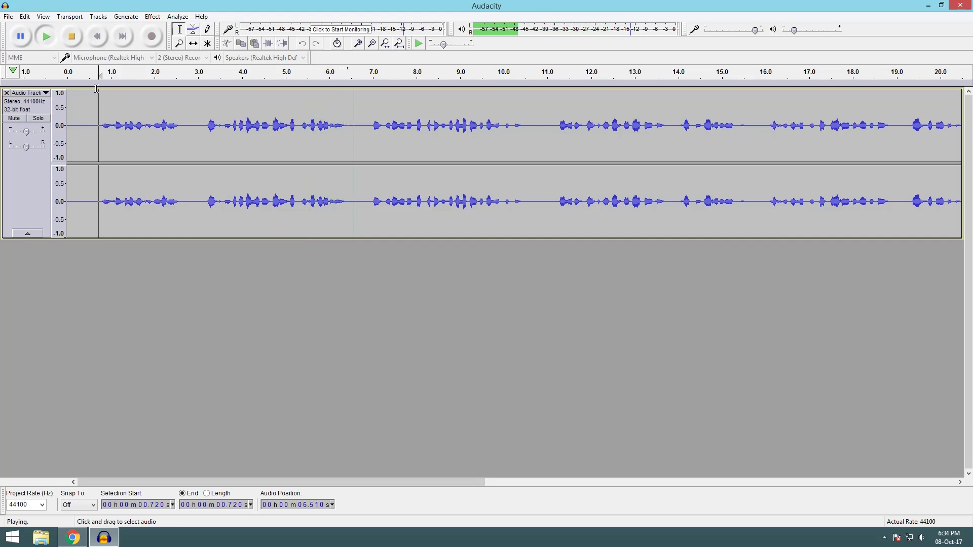
{"action": "left_click", "coordinate": [23, 42]}
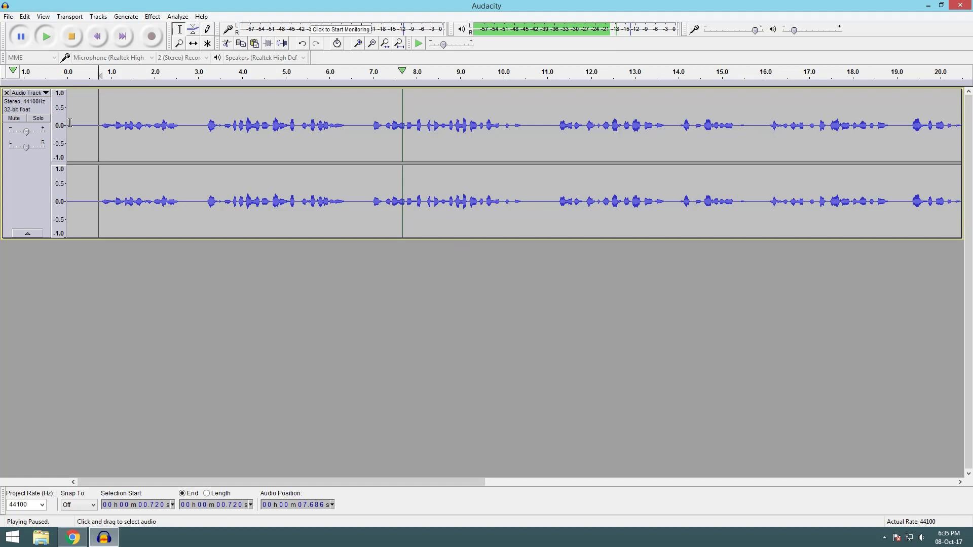
Capture a noise profile with Noise Reduction from the quiet opening section, about 0.05 s to 0.78 s.
{"action": "left_click_drag", "start_coordinate": [68, 124], "coordinate": [100, 155]}
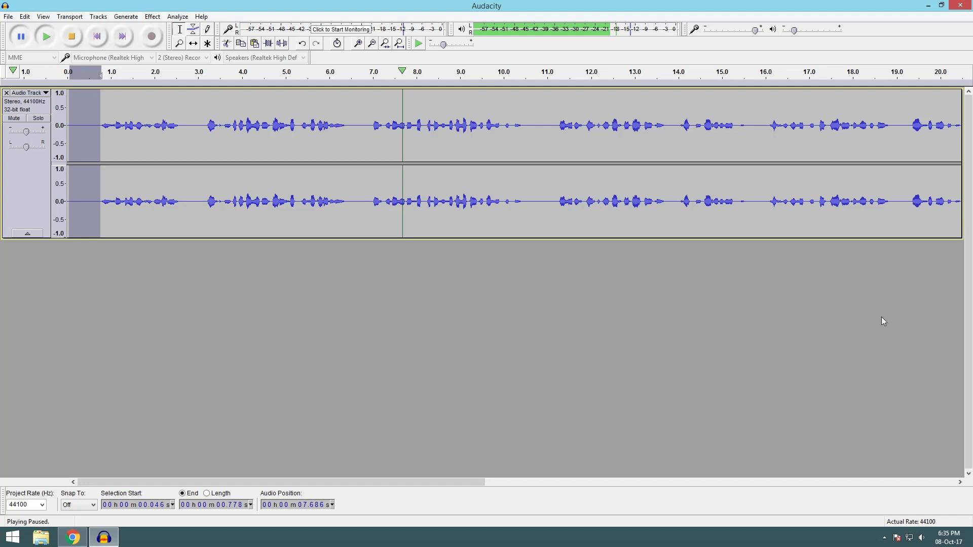
{"action": "left_click", "coordinate": [155, 16]}
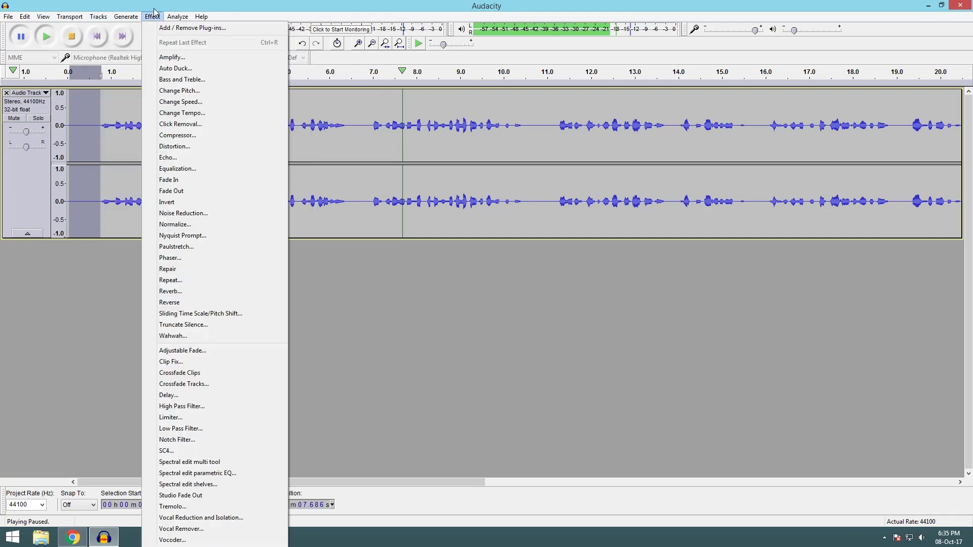
{"action": "mouse_move", "coordinate": [170, 17]}
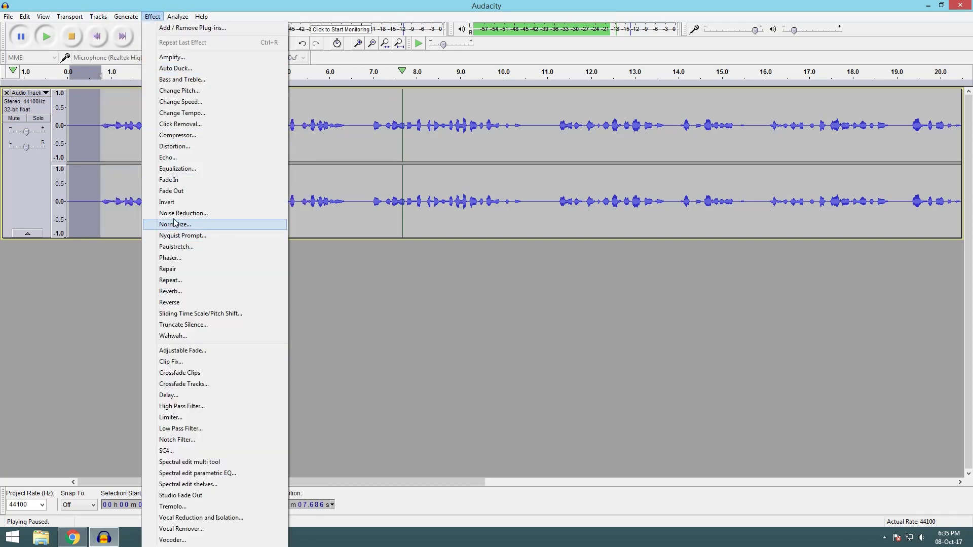
{"action": "left_click", "coordinate": [177, 213]}
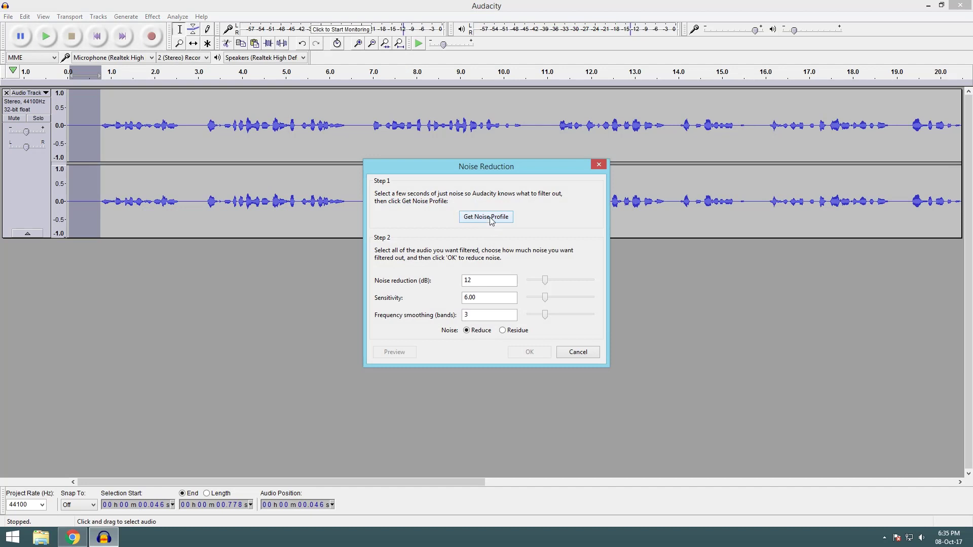
{"action": "left_click", "coordinate": [493, 221]}
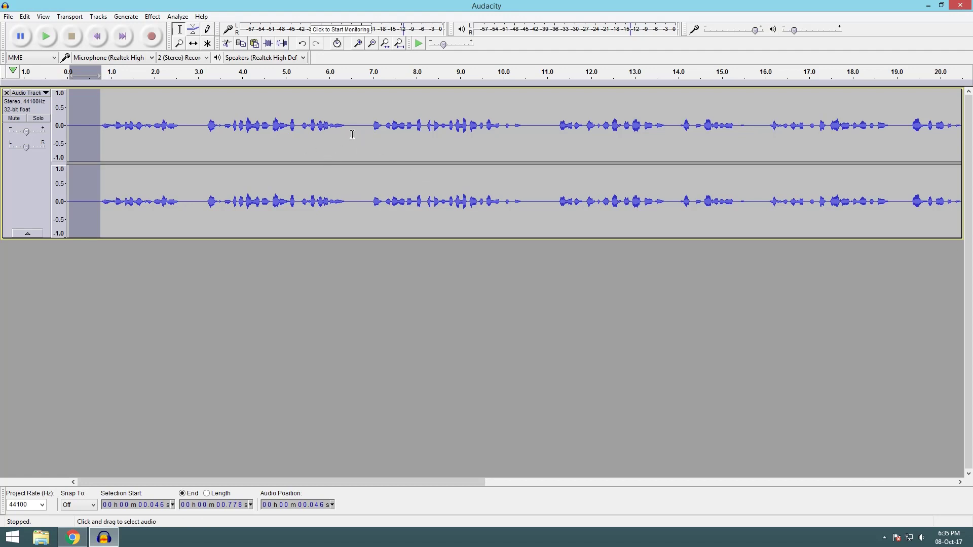
Preview and apply Noise Reduction at 15 dB to the entire voice track.
{"action": "key", "text": "ctrl+a"}
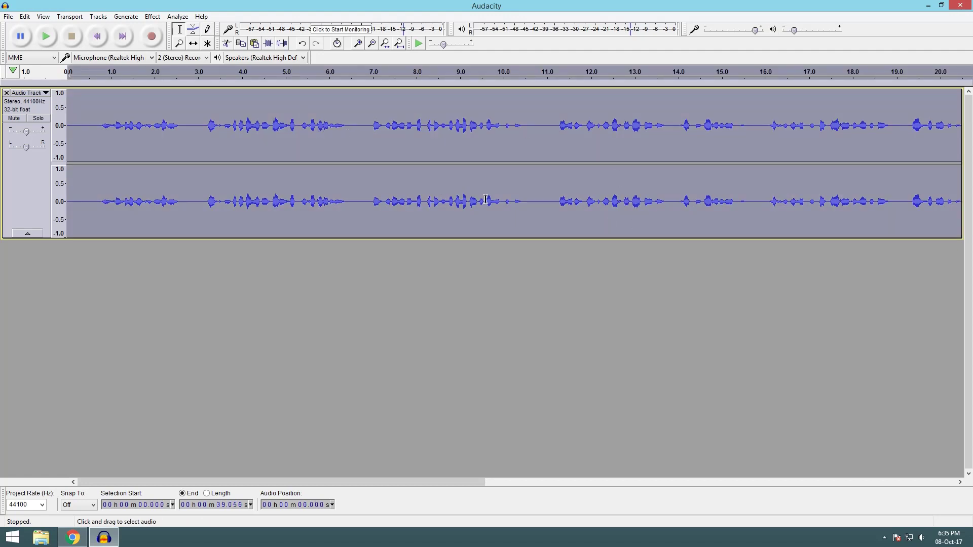
{"action": "left_click", "coordinate": [152, 16]}
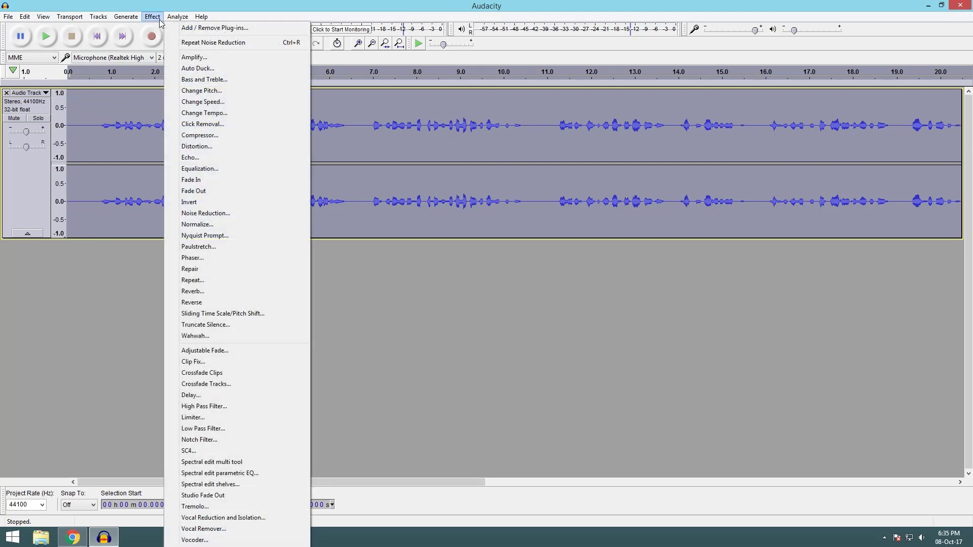
{"action": "left_click", "coordinate": [205, 213]}
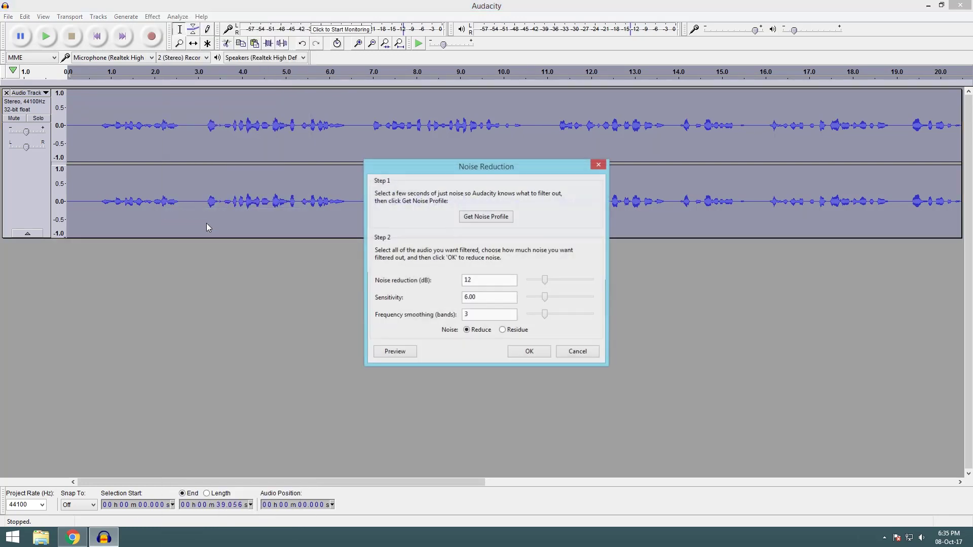
{"action": "double_click", "coordinate": [473, 280]}
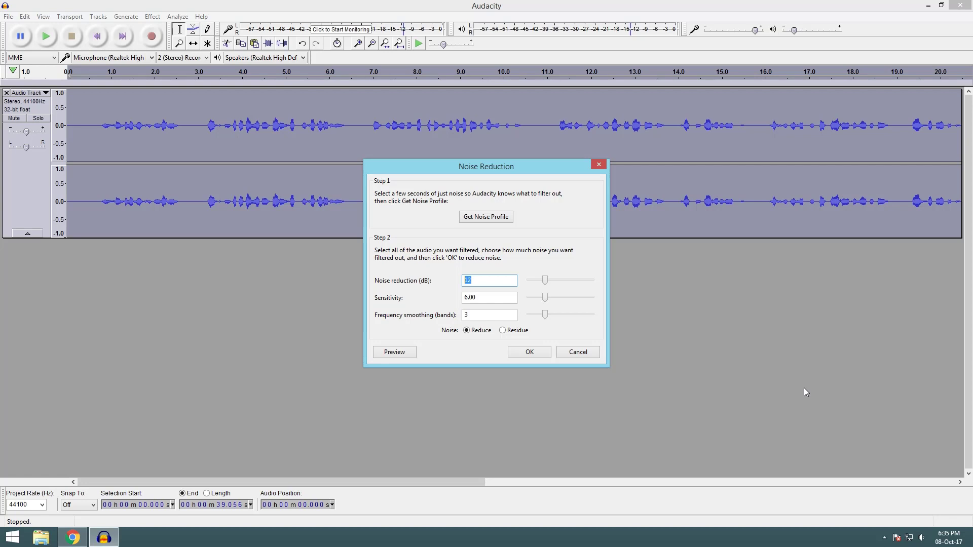
{"action": "type", "text": "15"}
{"action": "mouse_move", "coordinate": [548, 280]}
{"action": "left_mouse_down"}
{"action": "mouse_move", "coordinate": [561, 283]}
{"action": "mouse_move", "coordinate": [548, 288]}
{"action": "left_mouse_up"}
{"action": "double_click", "coordinate": [487, 284]}
{"action": "type", "text": "15"}
{"action": "left_click", "coordinate": [400, 352]}
{"action": "left_click", "coordinate": [531, 358]}
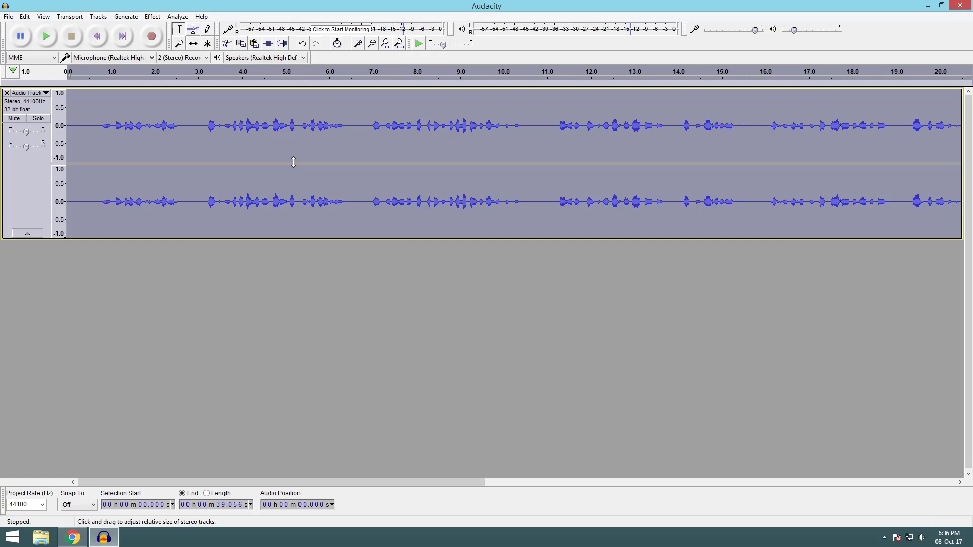
Select the whole track and set up an audio export named u6u556u with the Desktop as the save location.
{"action": "left_click", "coordinate": [354, 125]}
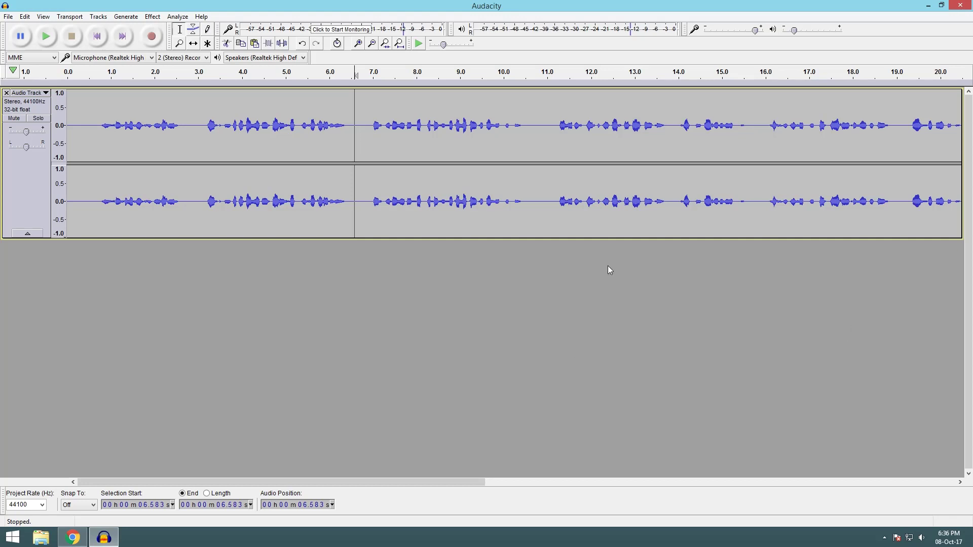
{"action": "double_click", "coordinate": [265, 123]}
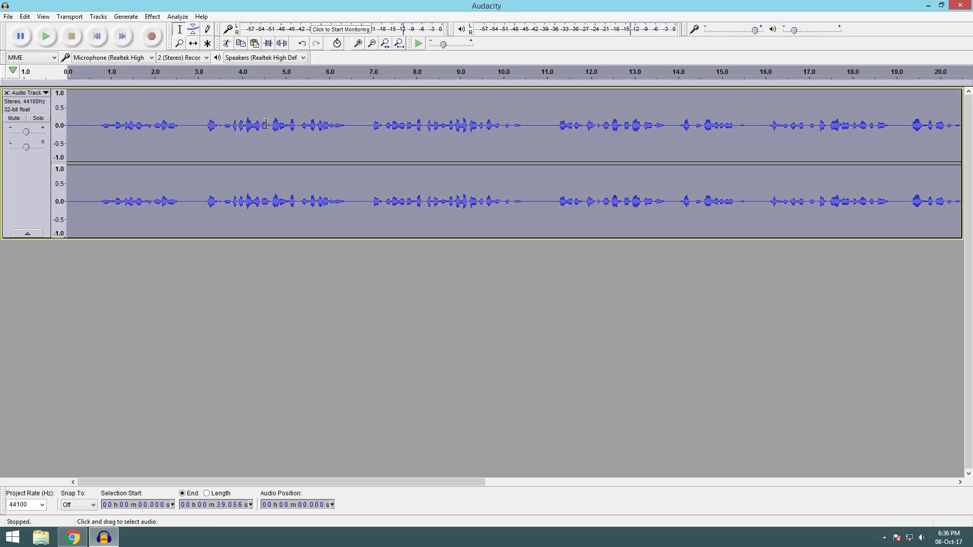
{"action": "left_click", "coordinate": [3, 18]}
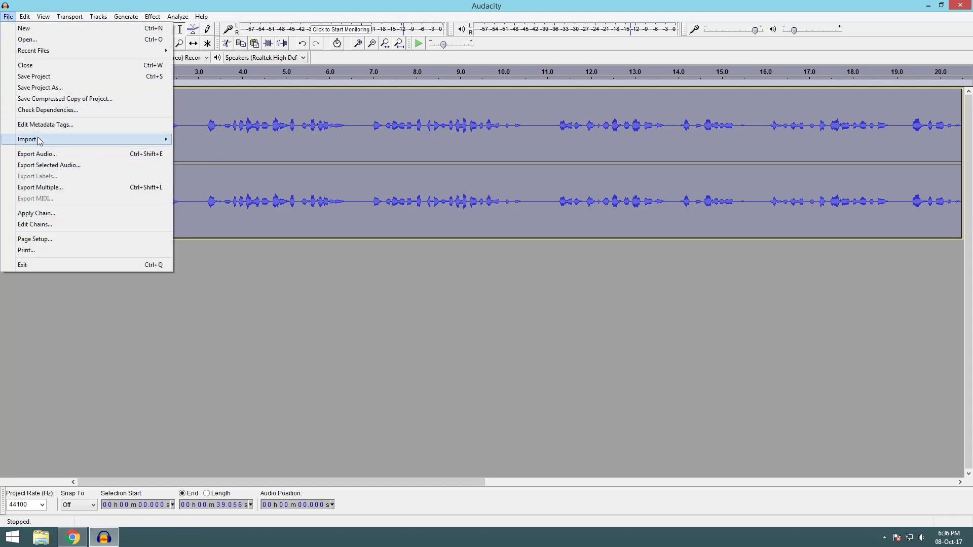
{"action": "mouse_move", "coordinate": [39, 141]}
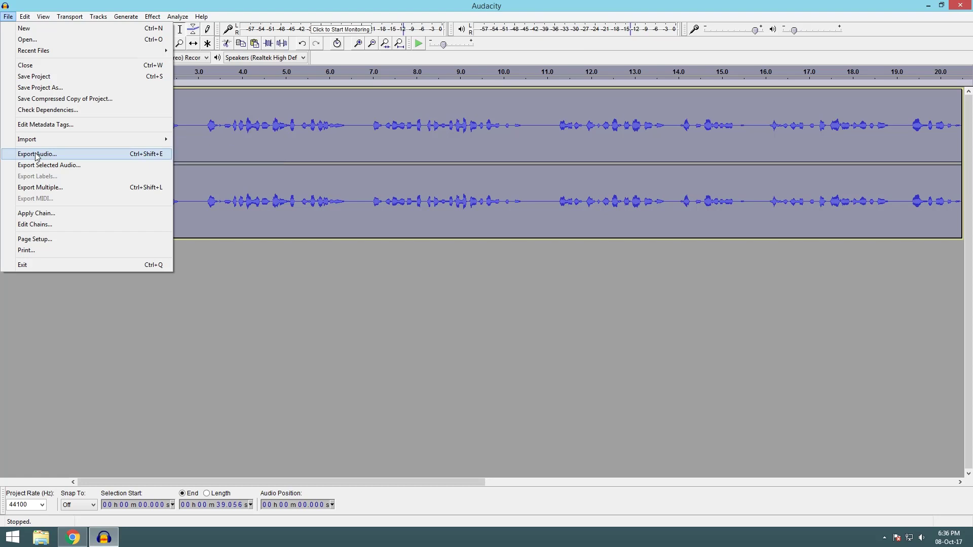
{"action": "left_click", "coordinate": [36, 154]}
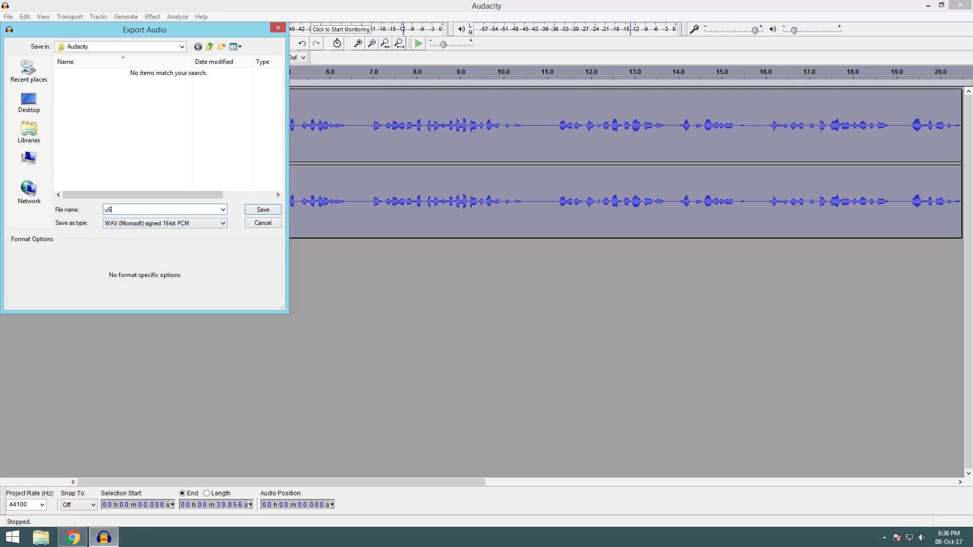
{"action": "type", "text": "u6u556u"}
{"action": "left_click", "coordinate": [28, 101]}
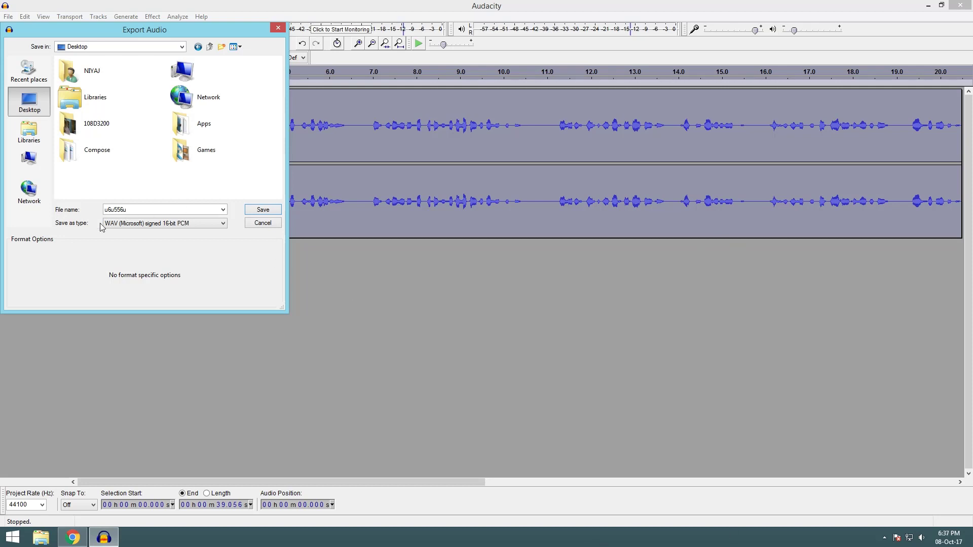
Try MP3 Files as the file type for the audio export.
{"action": "left_click", "coordinate": [172, 226]}
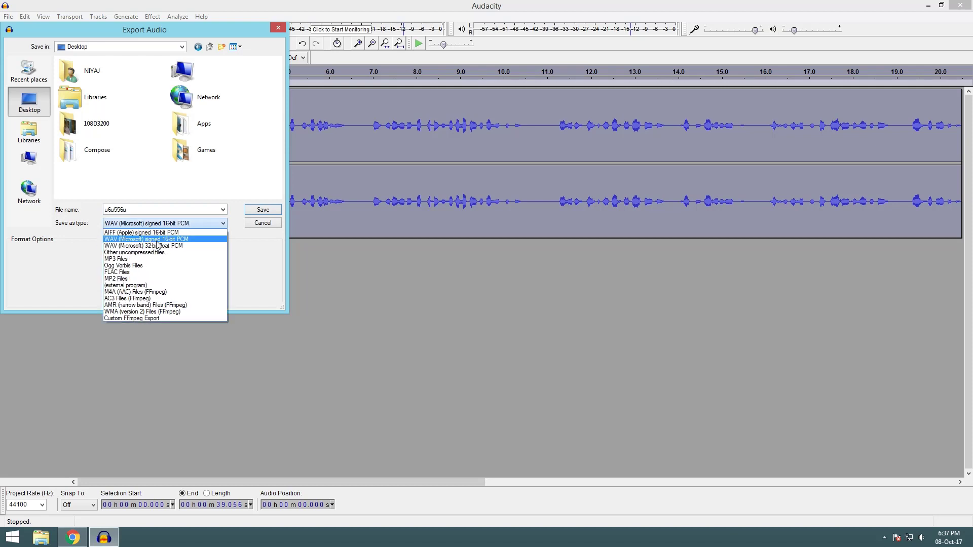
{"action": "left_click", "coordinate": [158, 244]}
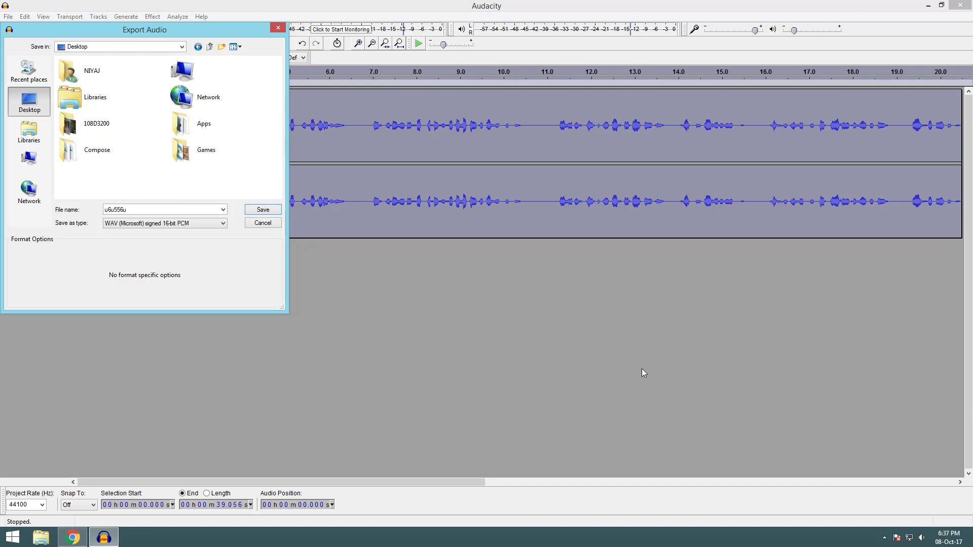
{"action": "left_click", "coordinate": [221, 226]}
{"action": "left_click", "coordinate": [116, 259]}
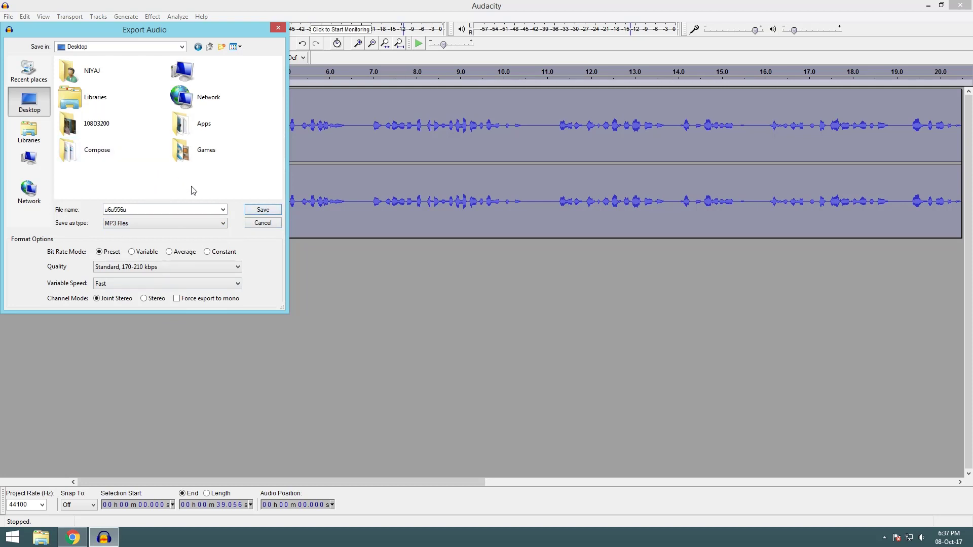
{"action": "left_click", "coordinate": [206, 223]}
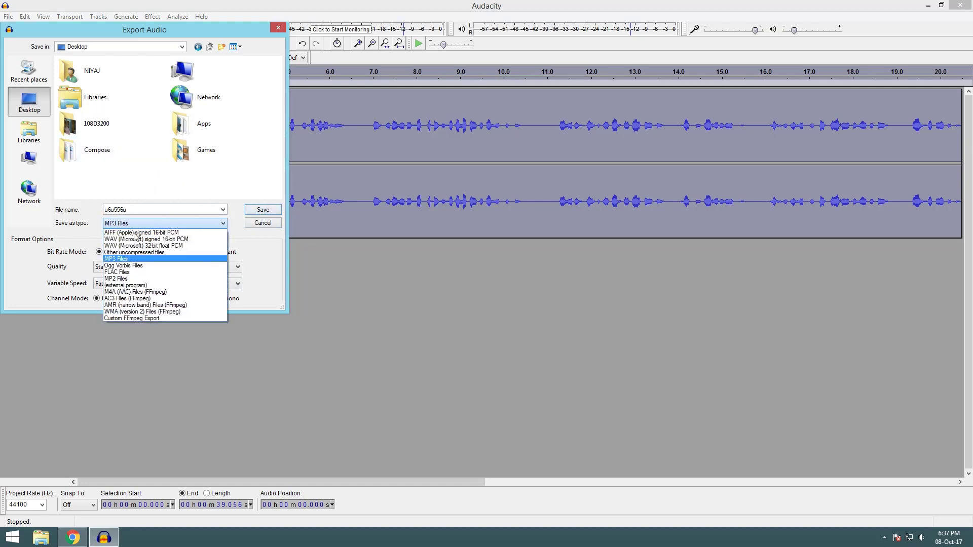
{"action": "left_click", "coordinate": [222, 181]}
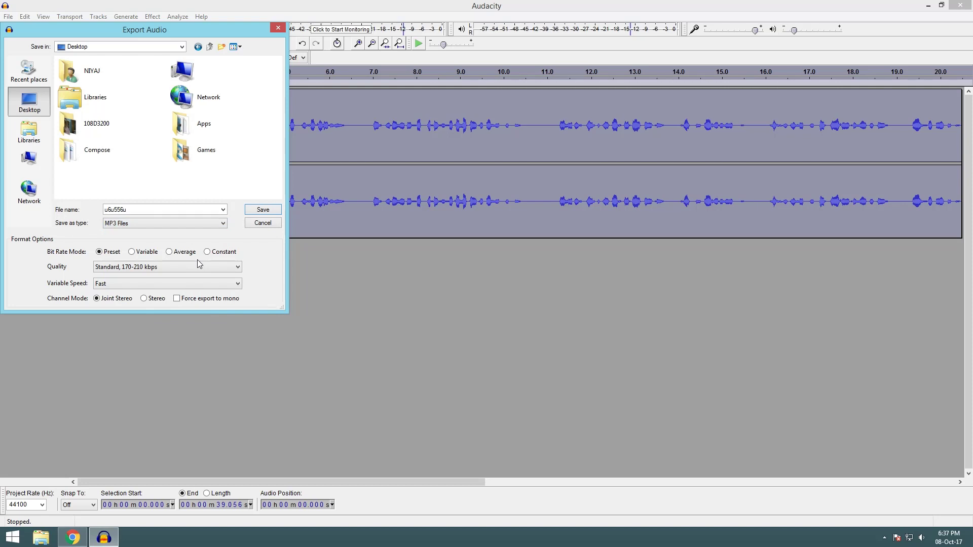
Set the export type to WAV (Microsoft) signed 16-bit PCM and save the file with the metadata tags left empty.
{"action": "left_click", "coordinate": [203, 225]}
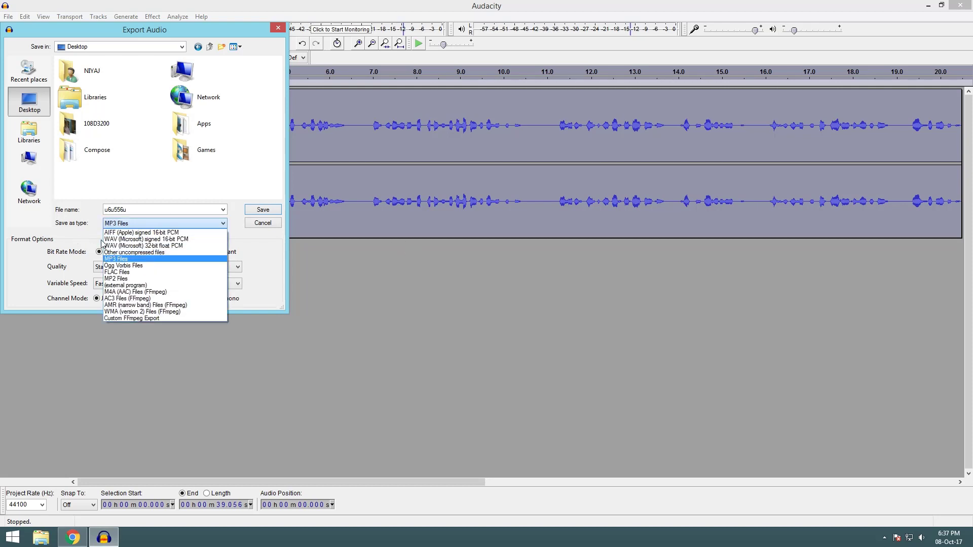
{"action": "left_click", "coordinate": [115, 239]}
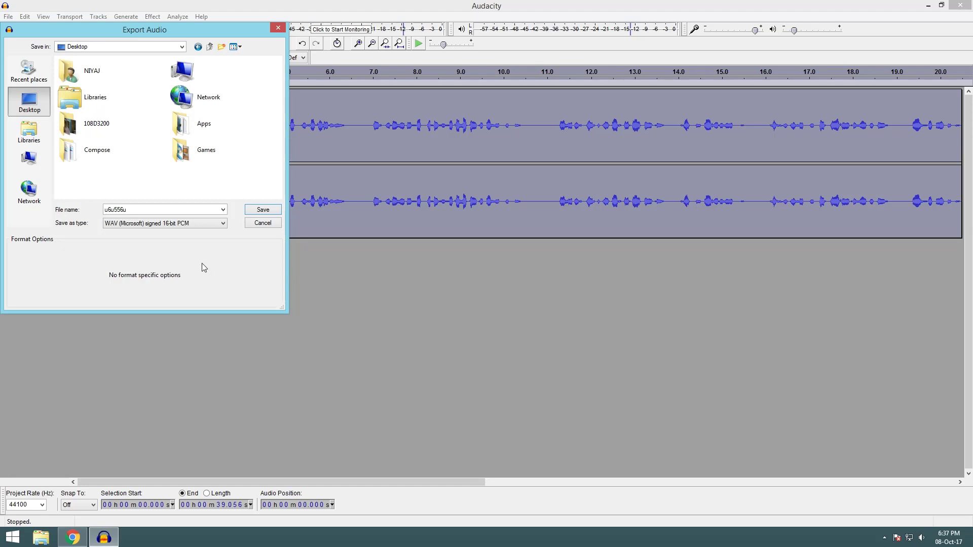
{"action": "left_click", "coordinate": [262, 210]}
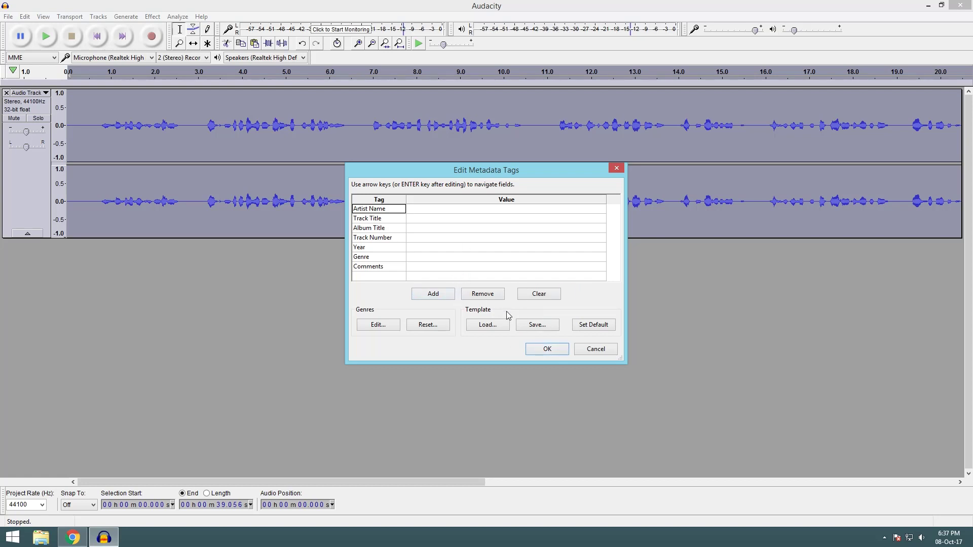
{"action": "left_click", "coordinate": [544, 353]}
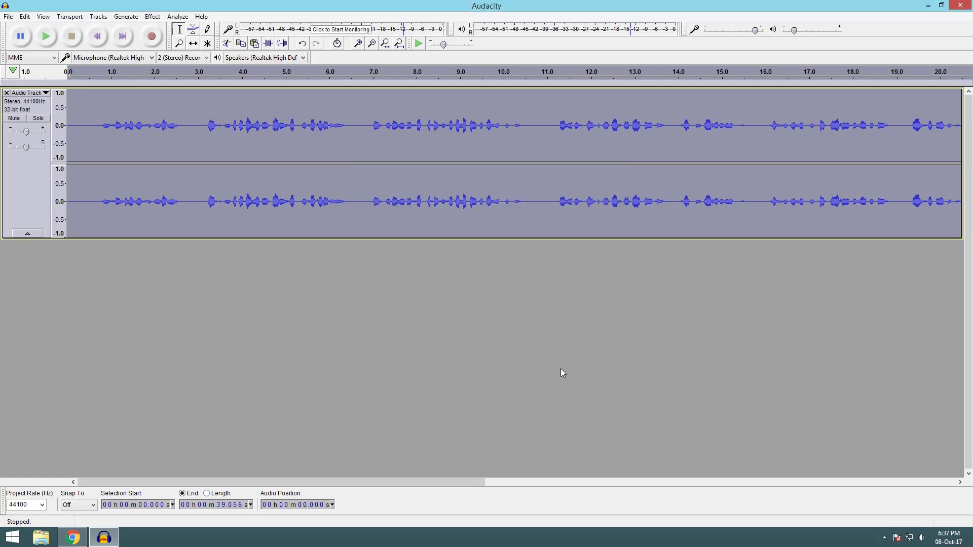
Minimize the open windows and move the exported u6u556u WAV file to an empty area of the desktop.
{"action": "left_click", "coordinate": [928, 5]}
{"action": "left_click", "coordinate": [927, 6]}
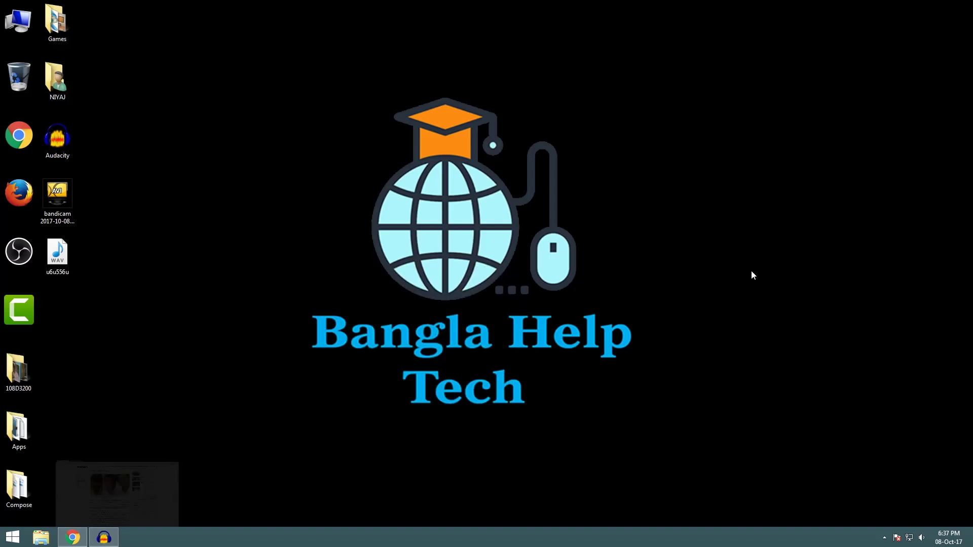
{"action": "left_click_drag", "start_coordinate": [57, 255], "coordinate": [286, 139]}
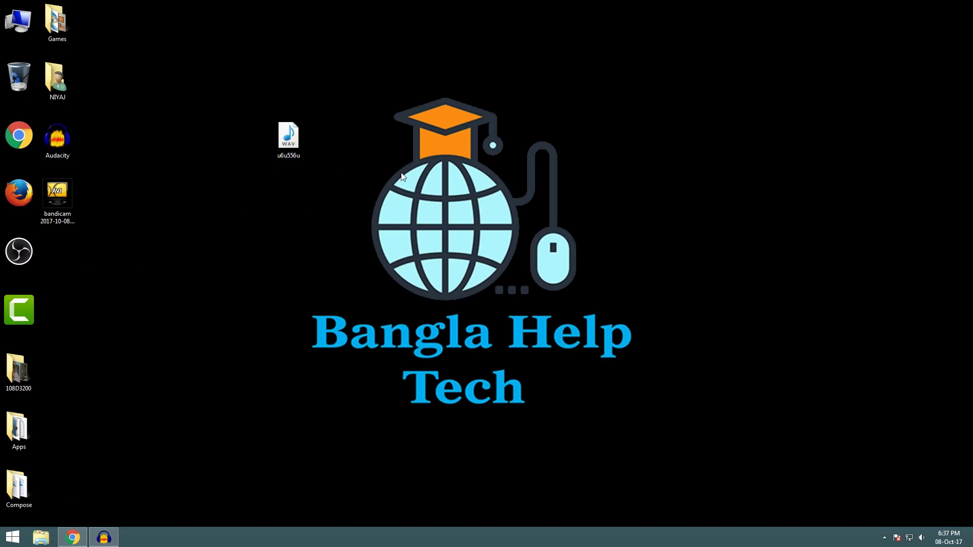
Play the exported u6u556u file in the media player, set the volume near maximum, and close the player.
{"action": "double_click", "coordinate": [289, 145]}
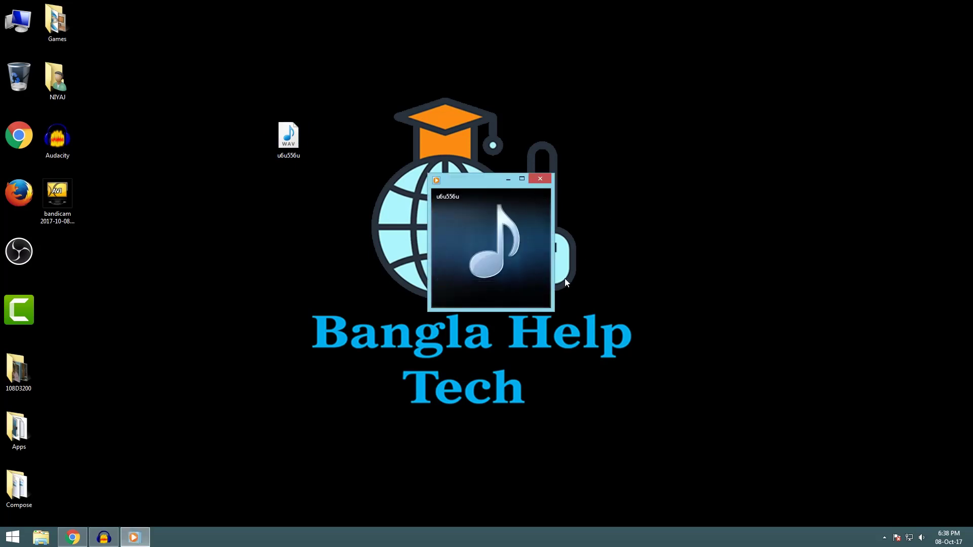
{"action": "left_click", "coordinate": [544, 295]}
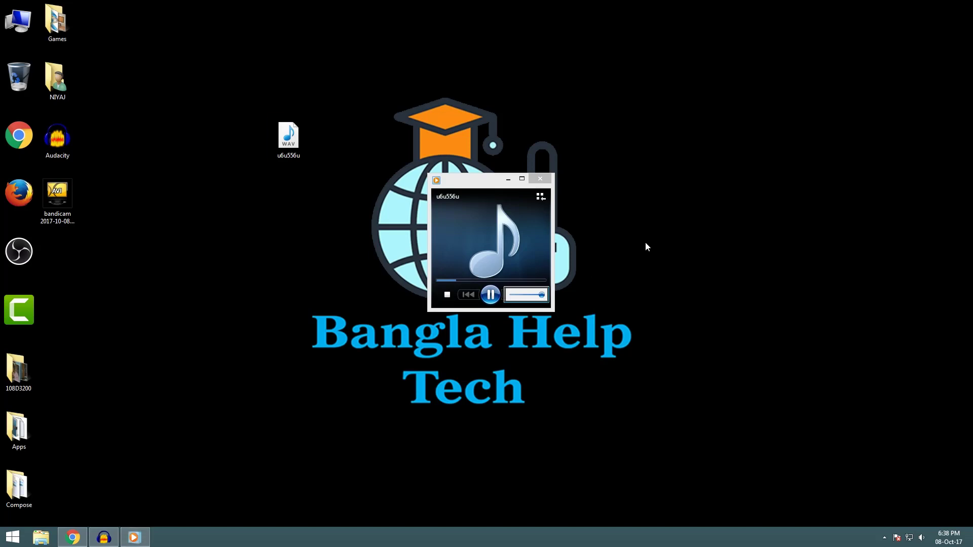
{"action": "left_click", "coordinate": [547, 178]}
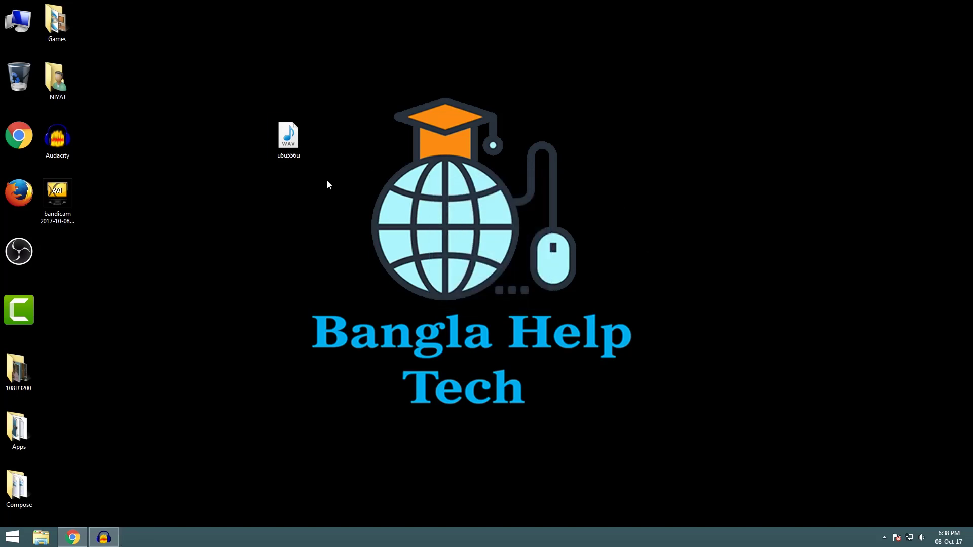